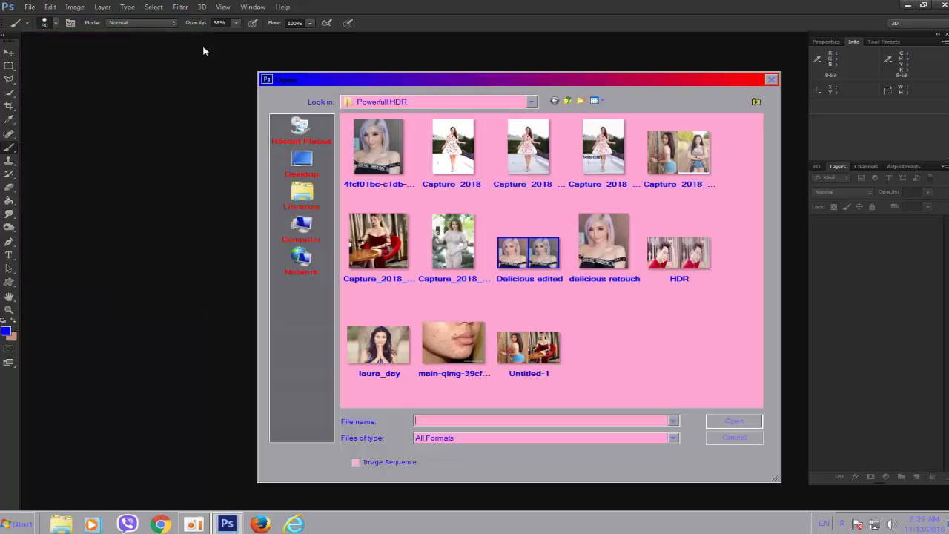
click(395, 152)
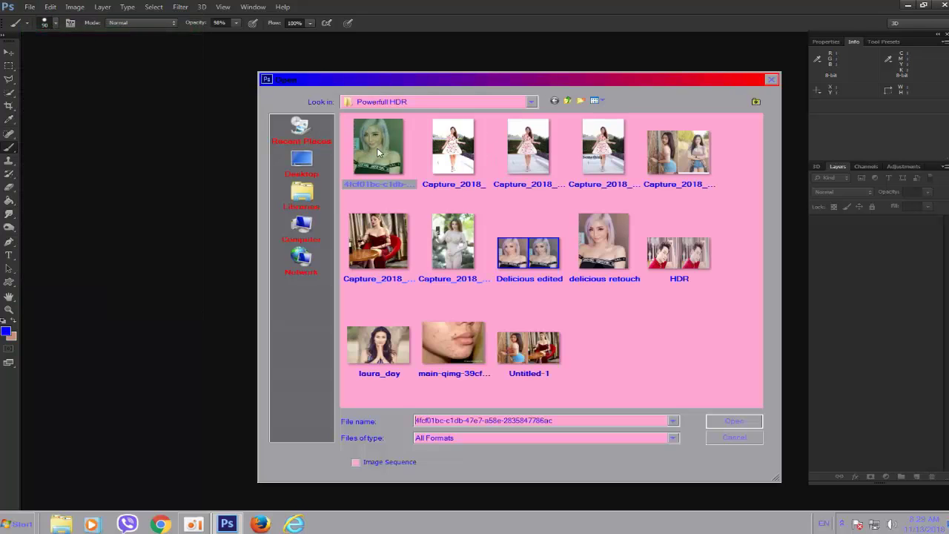
click(741, 418)
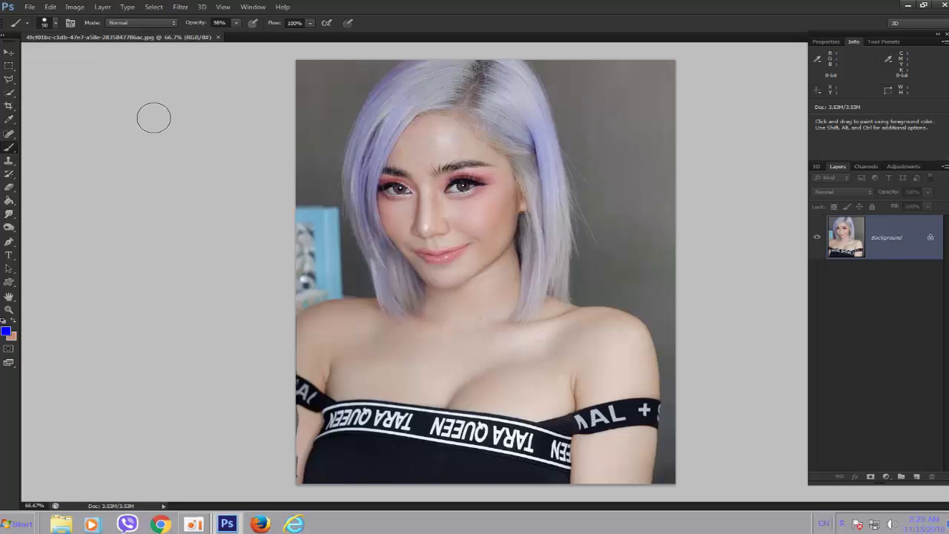
click(250, 7)
mouse_move(270, 48)
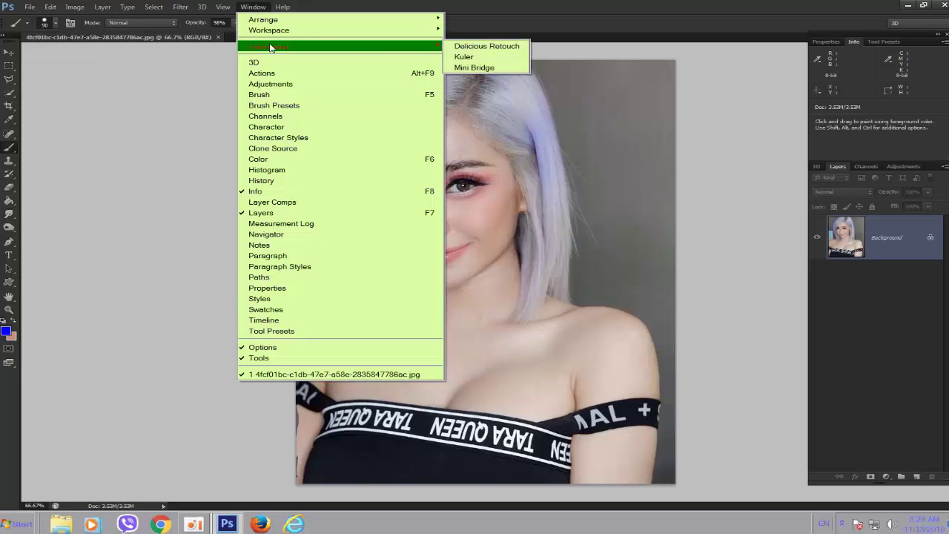
click(483, 48)
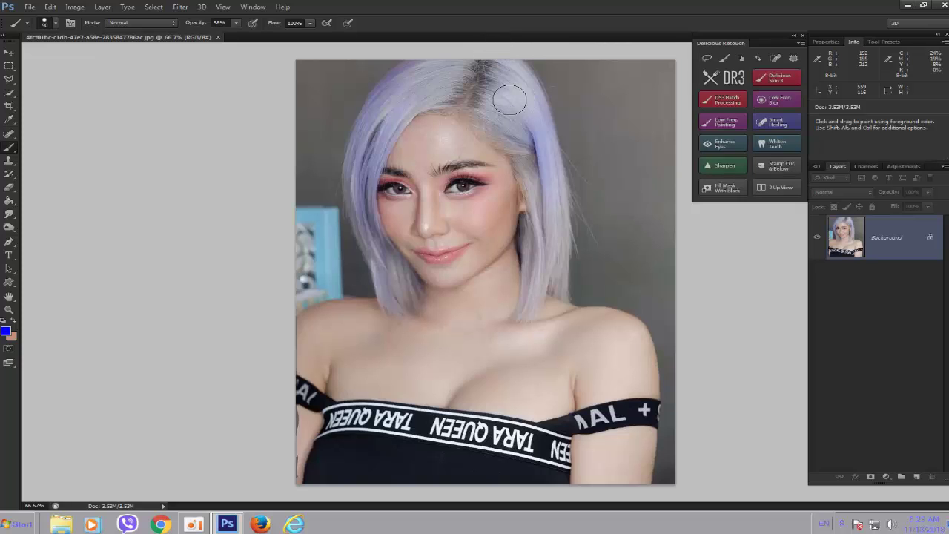
- Start Delicious Skin 3 on the entire image and continue to the portrait size measurement
click(777, 81)
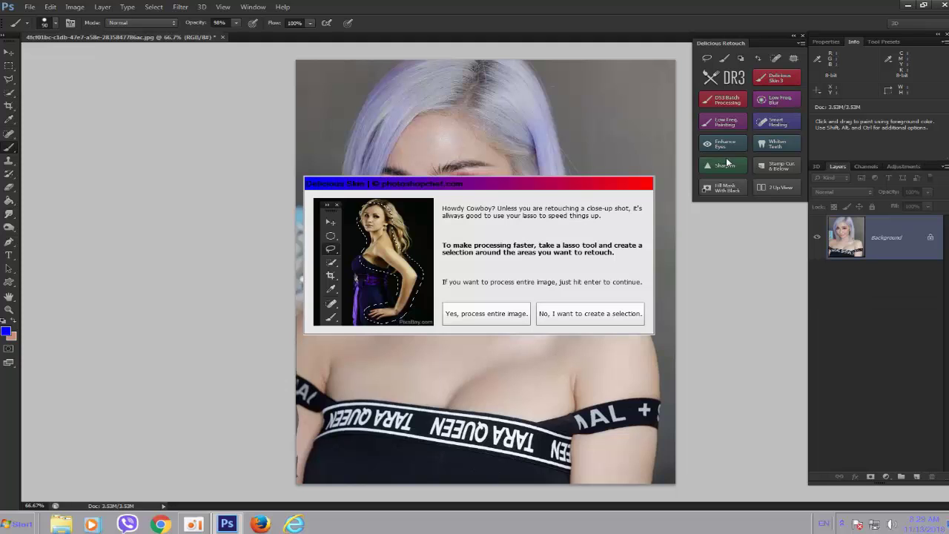
click(475, 314)
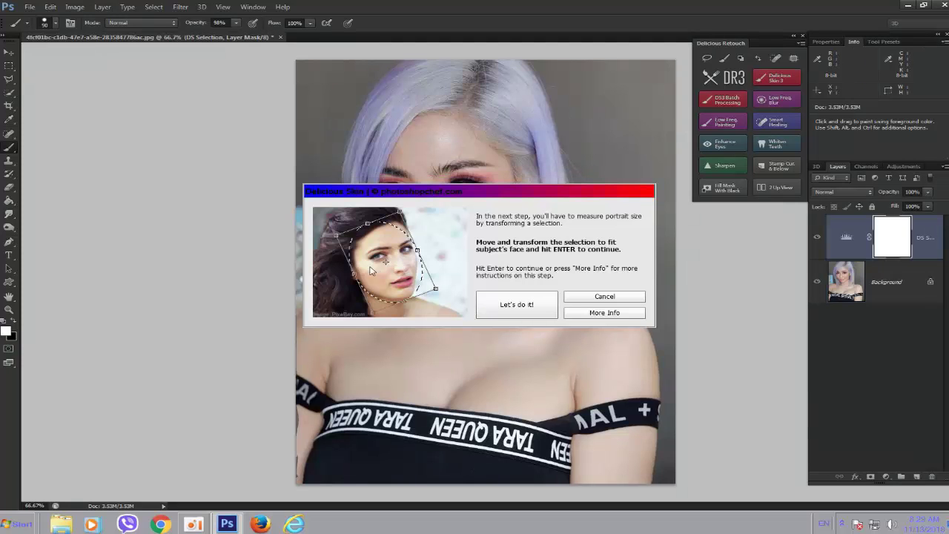
click(515, 309)
- Fit the elliptical measuring selection around the woman's face, scaled to about 102.5% width and 110.9% height, and commit it
drag(514, 305, 466, 224)
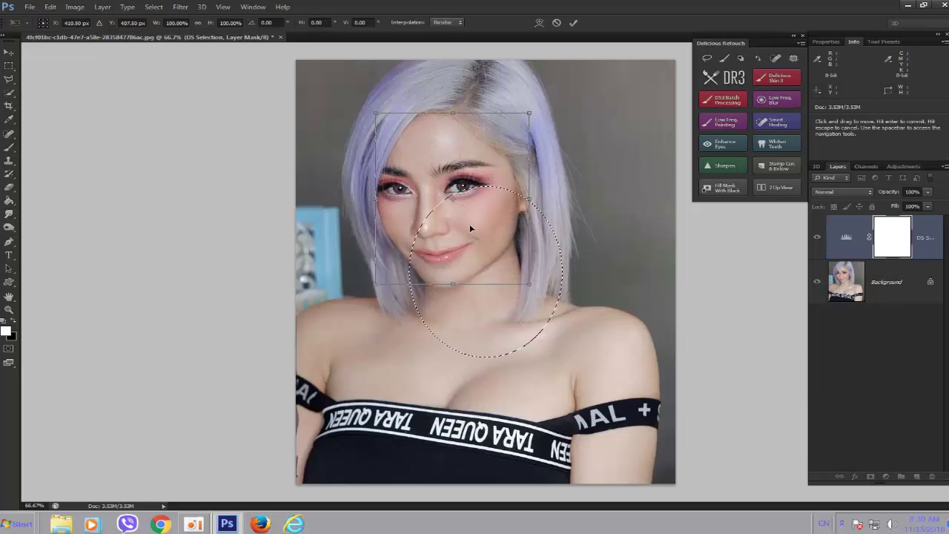
drag(458, 283, 453, 294)
drag(450, 113, 450, 105)
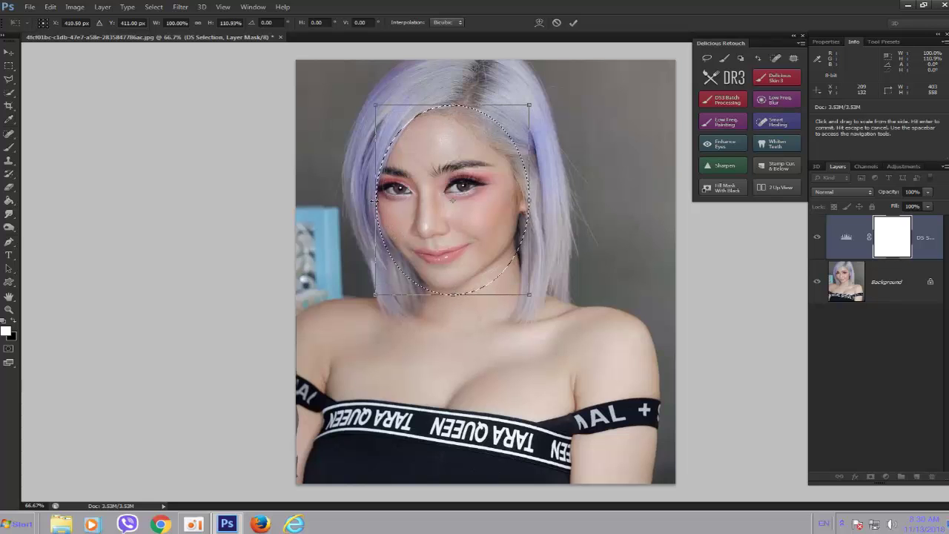
drag(375, 199, 371, 200)
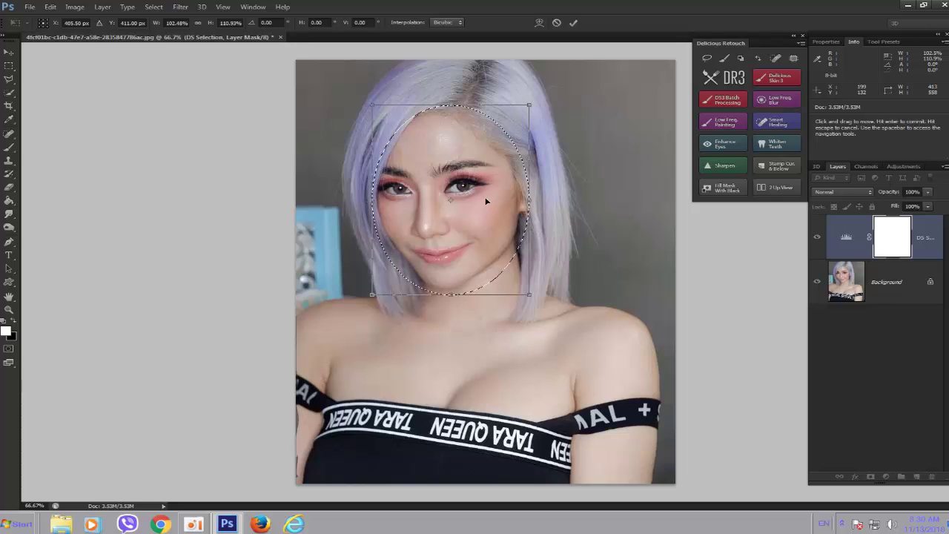
click(573, 23)
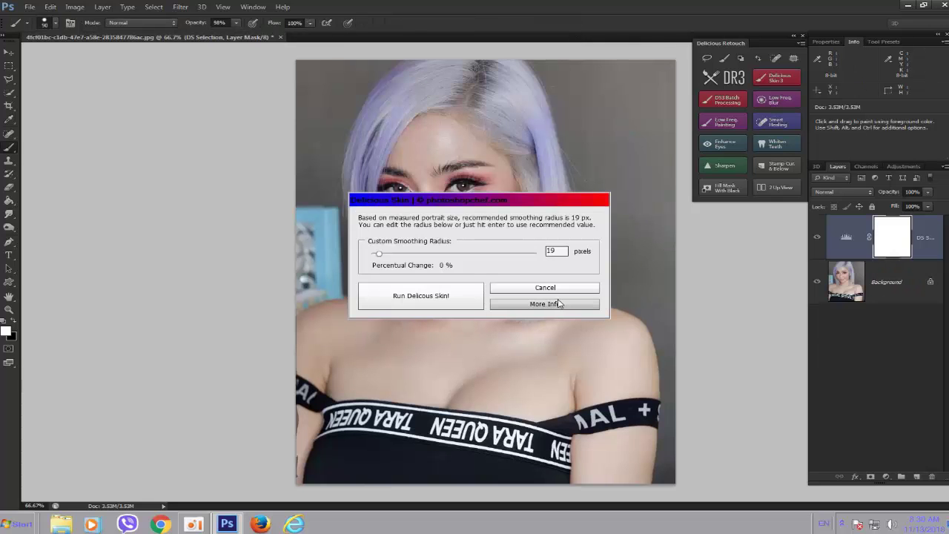
- Set the custom smoothing radius to 53 pixels and run Delicious Skin
click(409, 255)
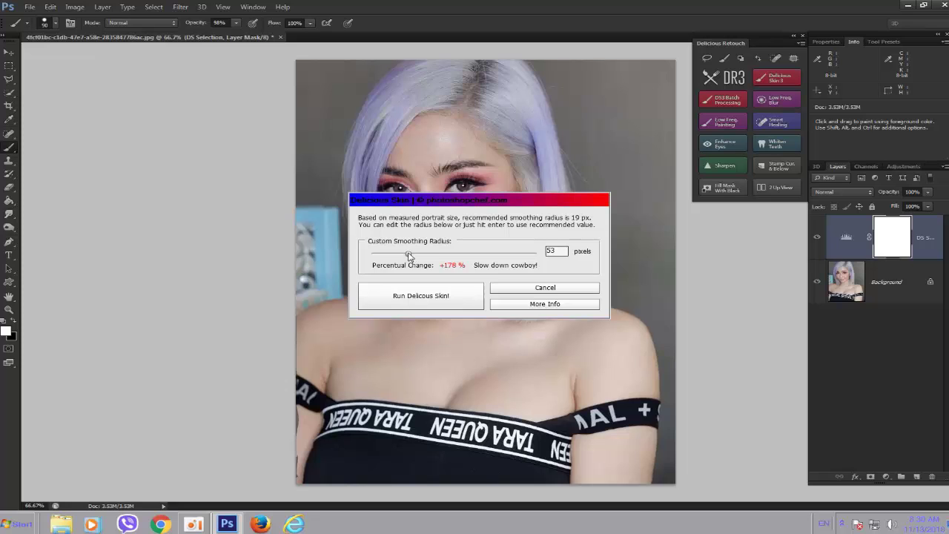
click(419, 300)
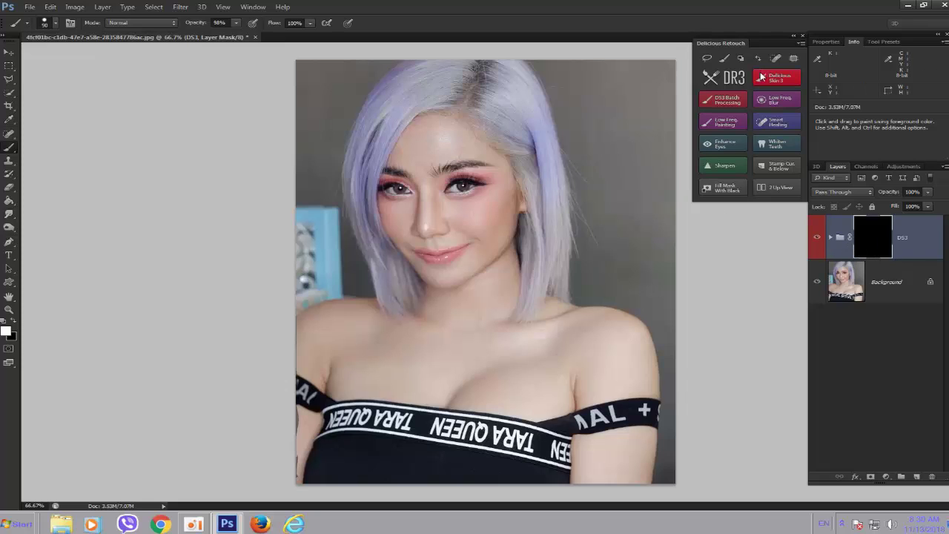
- Paint white on the DS3 group's mask over the cheeks, nose, mouth and chin to reveal the skin smoothing
click(724, 58)
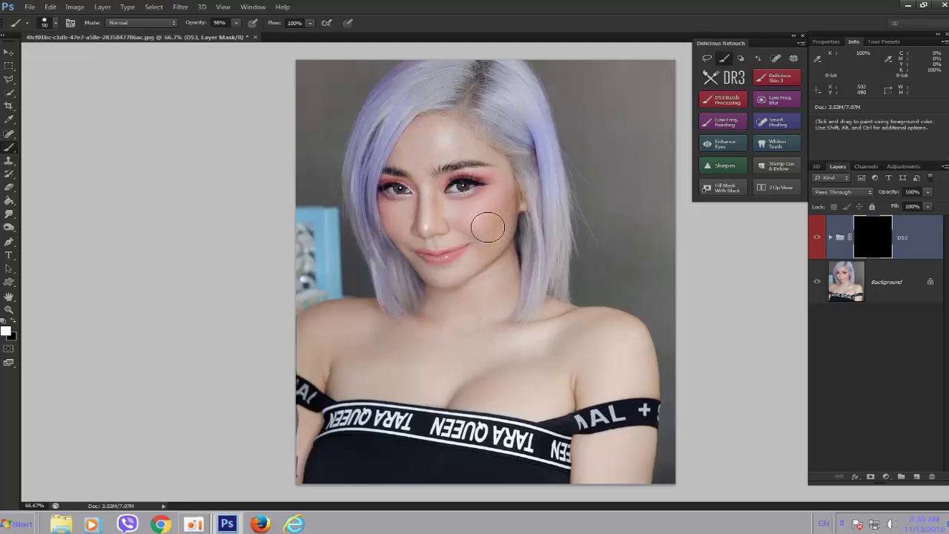
mouse_move(487, 226)
mouse_down()
mouse_move(502, 203)
mouse_move(448, 216)
mouse_move(499, 216)
mouse_move(483, 246)
mouse_move(492, 222)
mouse_move(482, 237)
mouse_move(484, 226)
mouse_move(462, 219)
mouse_move(391, 225)
mouse_move(487, 244)
mouse_move(388, 252)
mouse_move(459, 266)
mouse_move(483, 234)
mouse_move(379, 231)
mouse_move(497, 221)
mouse_move(426, 247)
mouse_move(432, 258)
mouse_move(471, 258)
mouse_move(490, 247)
mouse_move(448, 265)
mouse_move(395, 212)
mouse_move(379, 212)
mouse_move(511, 206)
mouse_move(547, 219)
mouse_up()
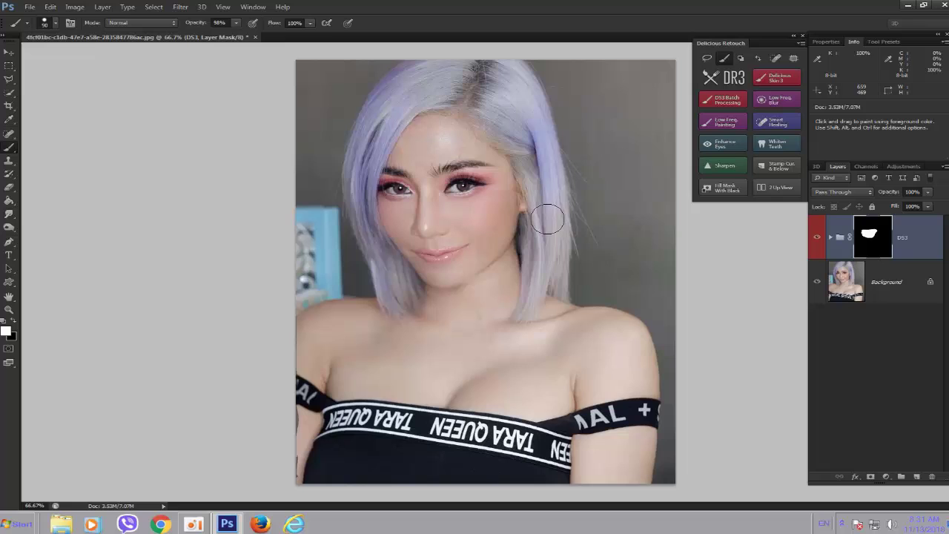
- Set the Delicious Skin layer inside the DS3 group to Overlay blending, after trying Soft Light
click(831, 238)
click(862, 327)
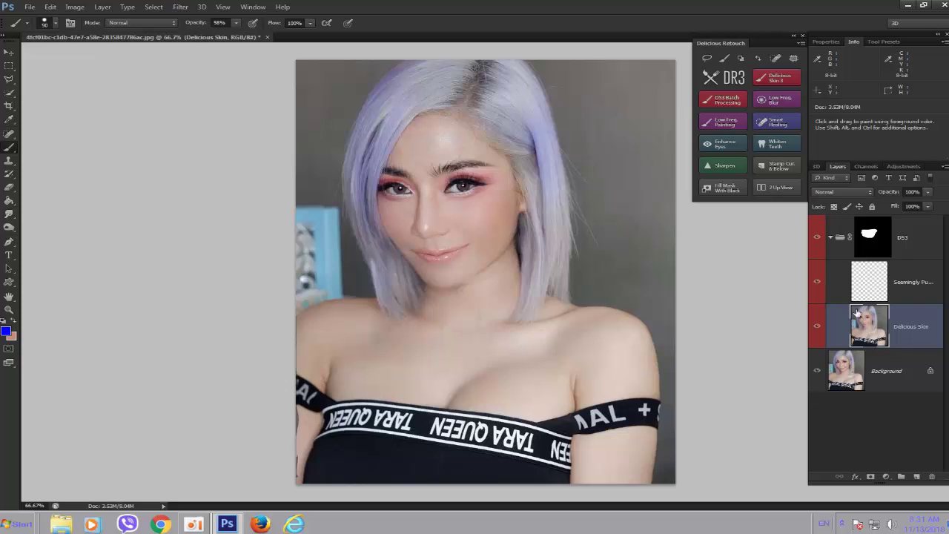
click(841, 192)
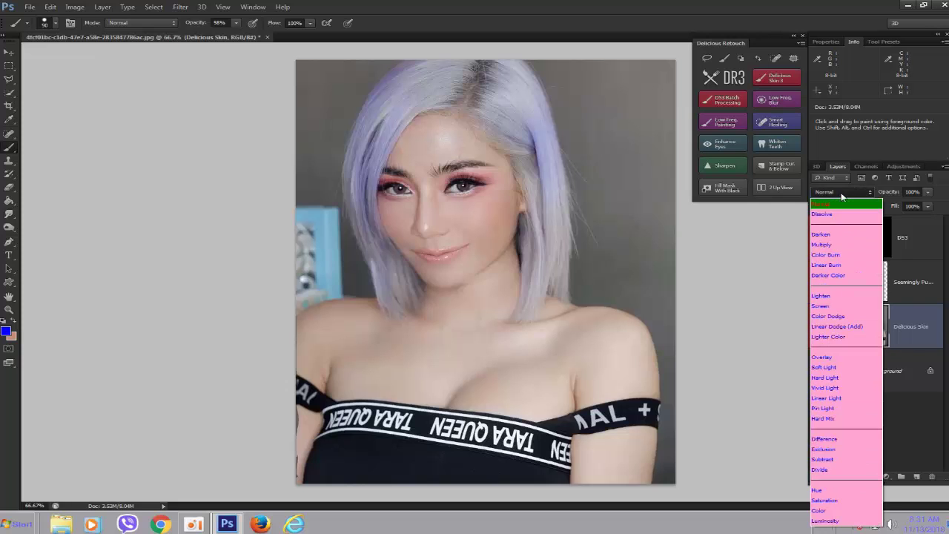
click(837, 366)
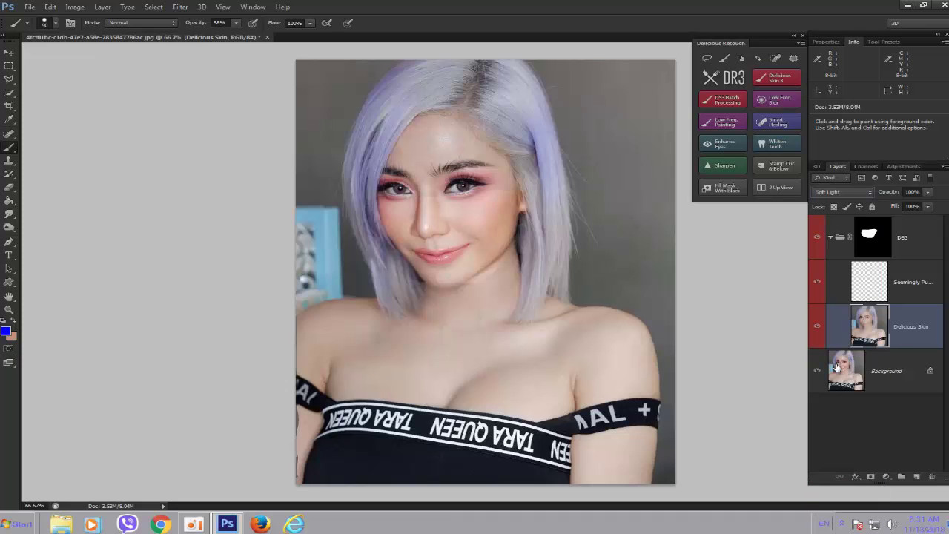
click(855, 190)
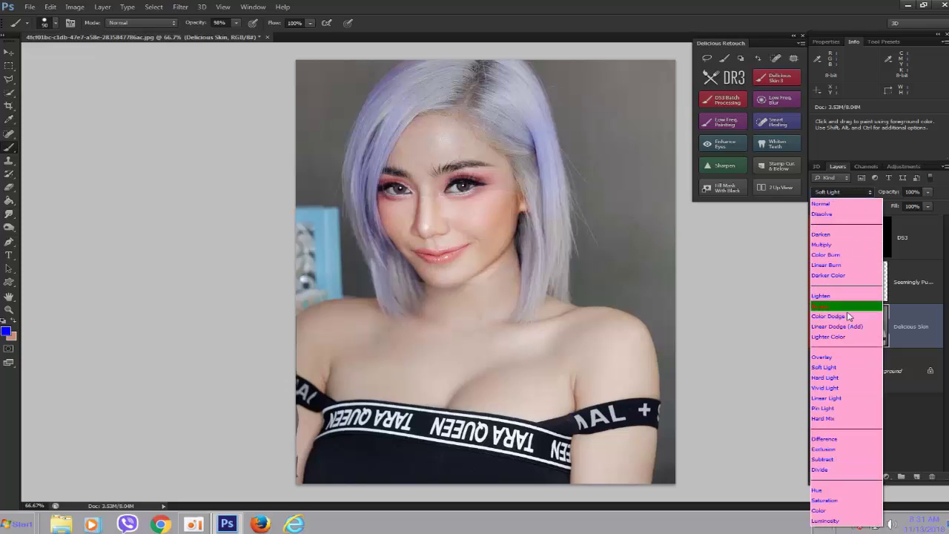
click(831, 357)
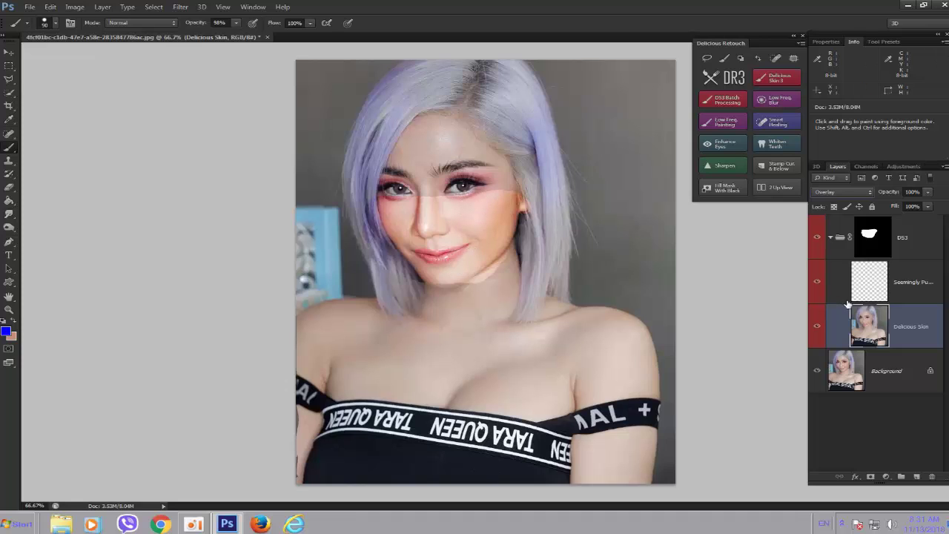
- Paint white on the DS3 group's mask across the whole portrait, enlarging the brush to 500 px
click(874, 244)
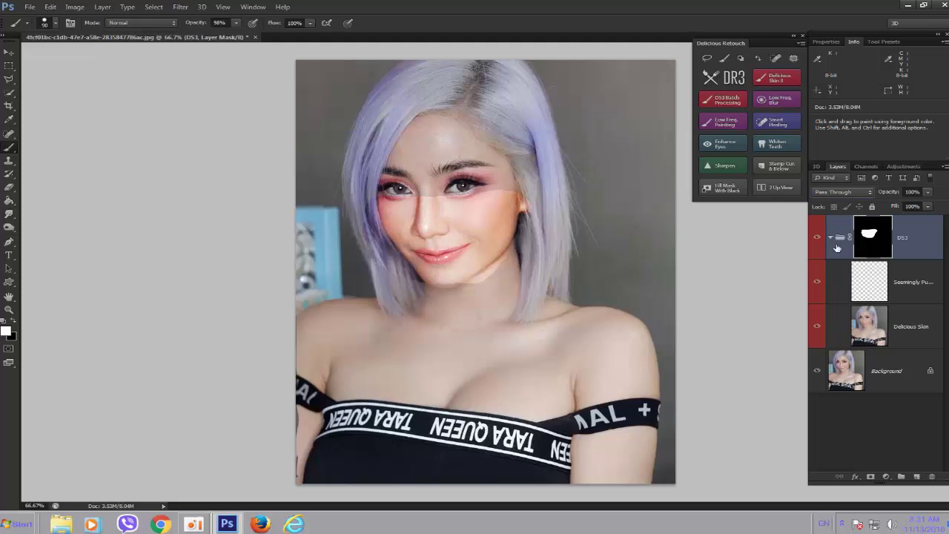
mouse_move(470, 203)
mouse_down()
mouse_move(353, 197)
mouse_move(516, 182)
mouse_move(535, 199)
mouse_move(505, 210)
mouse_move(467, 177)
mouse_move(374, 181)
mouse_move(359, 202)
mouse_move(382, 267)
mouse_up()
key(bracketright)
key(bracketright)
key(bracketright)
key(bracketright)
key(bracketright)
key(bracketright)
key(bracketright)
key(bracketright)
key(bracketright)
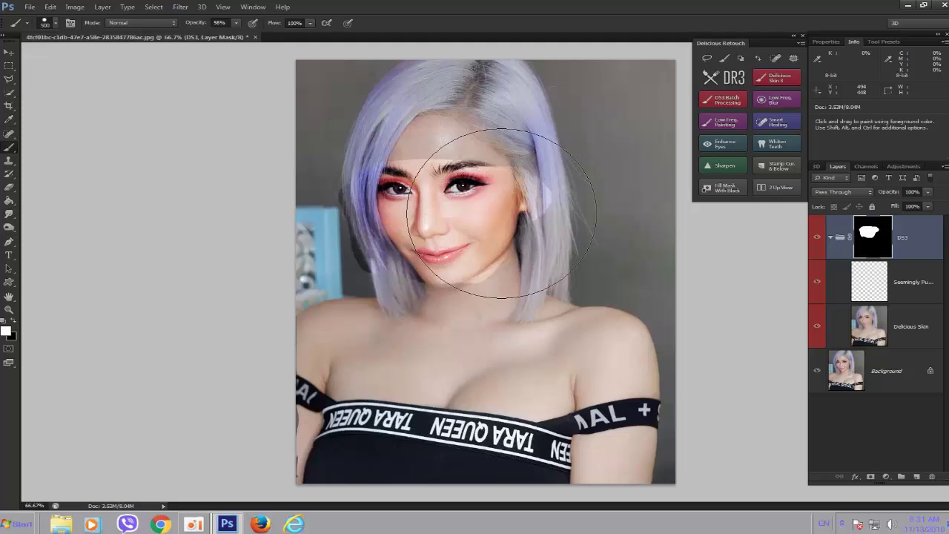
mouse_move(489, 203)
mouse_down()
mouse_move(523, 217)
mouse_move(575, 180)
mouse_move(452, 172)
mouse_move(408, 189)
mouse_move(426, 219)
mouse_move(485, 228)
mouse_move(604, 202)
mouse_move(625, 145)
mouse_move(609, 122)
mouse_move(405, 108)
mouse_move(368, 137)
mouse_move(379, 197)
mouse_move(337, 93)
mouse_move(352, 229)
mouse_move(415, 267)
mouse_move(586, 269)
mouse_move(605, 244)
mouse_move(596, 149)
mouse_move(424, 188)
mouse_move(333, 240)
mouse_move(332, 326)
mouse_move(350, 346)
mouse_move(457, 358)
mouse_move(653, 352)
mouse_move(615, 420)
mouse_move(267, 408)
mouse_move(296, 254)
mouse_move(390, 158)
mouse_move(561, 148)
mouse_move(459, 142)
mouse_move(598, 191)
mouse_move(636, 337)
mouse_move(642, 419)
mouse_move(579, 425)
mouse_move(367, 408)
mouse_move(308, 391)
mouse_move(300, 204)
mouse_move(353, 105)
mouse_move(580, 100)
mouse_move(646, 119)
mouse_move(634, 187)
mouse_move(497, 264)
mouse_up()
- Reduce the brush size to 125 px
key(bracketleft)
key(bracketleft)
key(bracketleft)
key(bracketleft)
key(bracketleft)
key(bracketleft)
key(bracketleft)
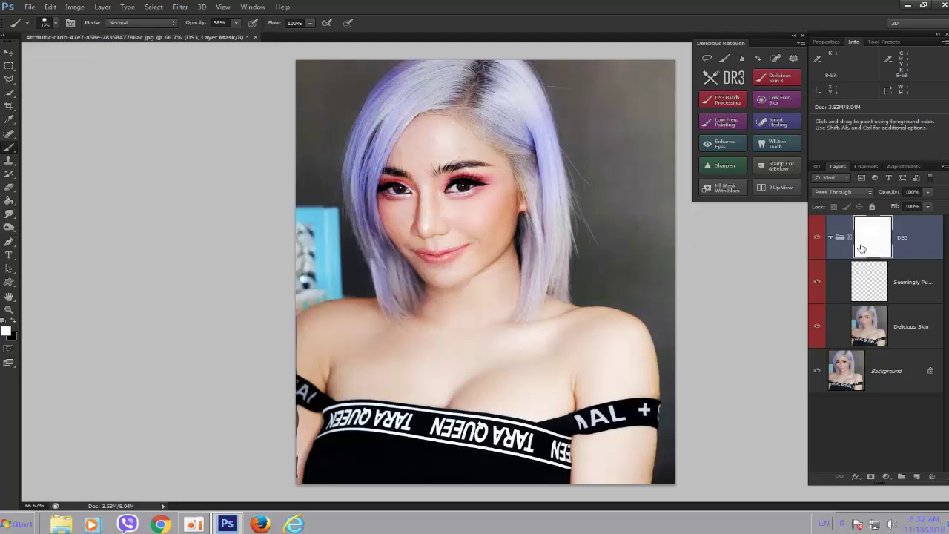
key(ctrl+minus)
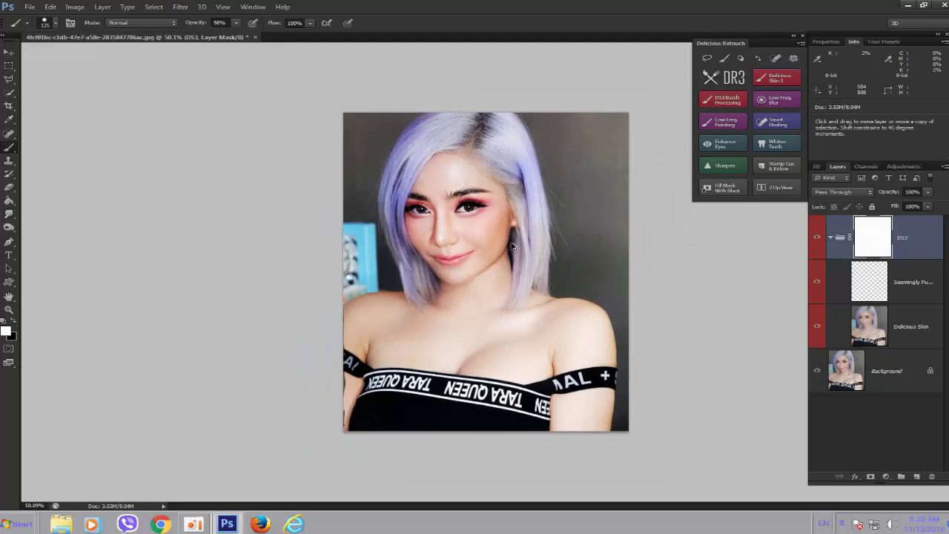
scroll(512, 250, down, 1)
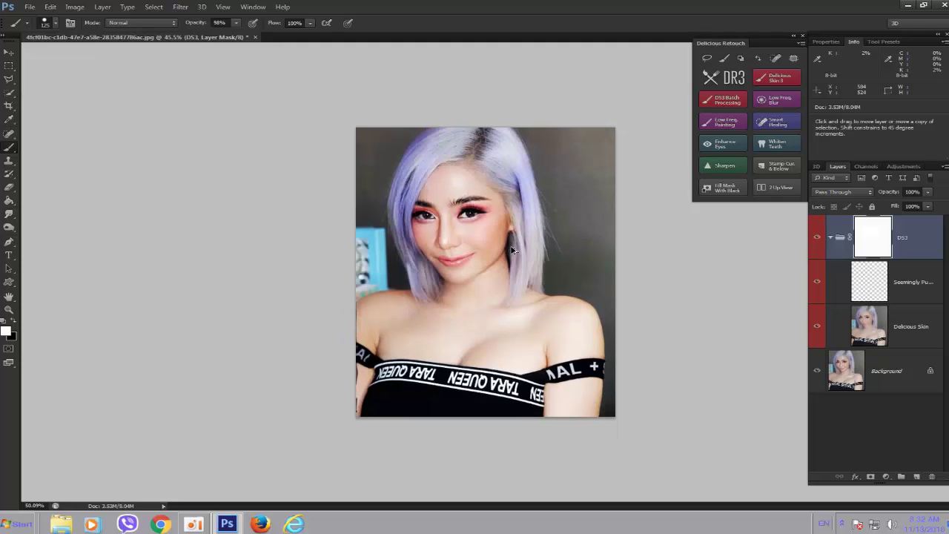
scroll(512, 250, up, 2)
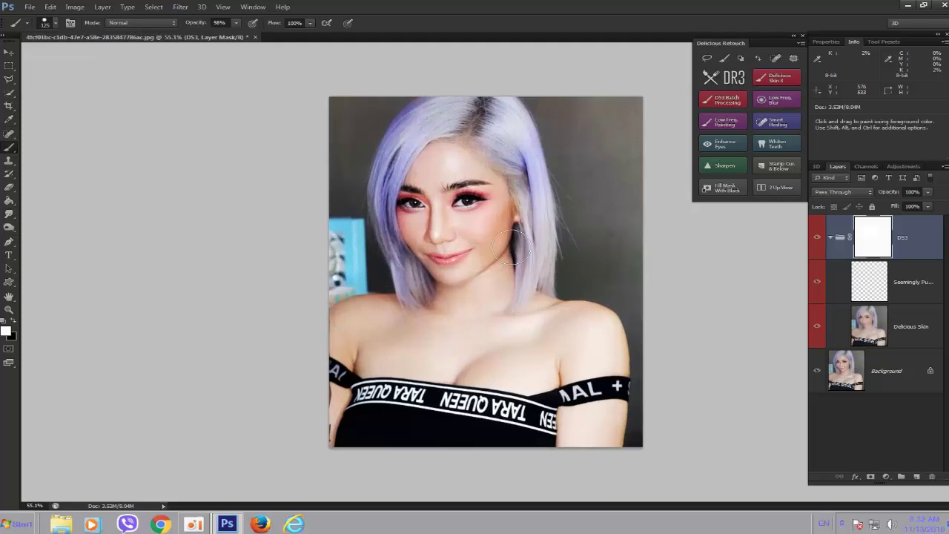